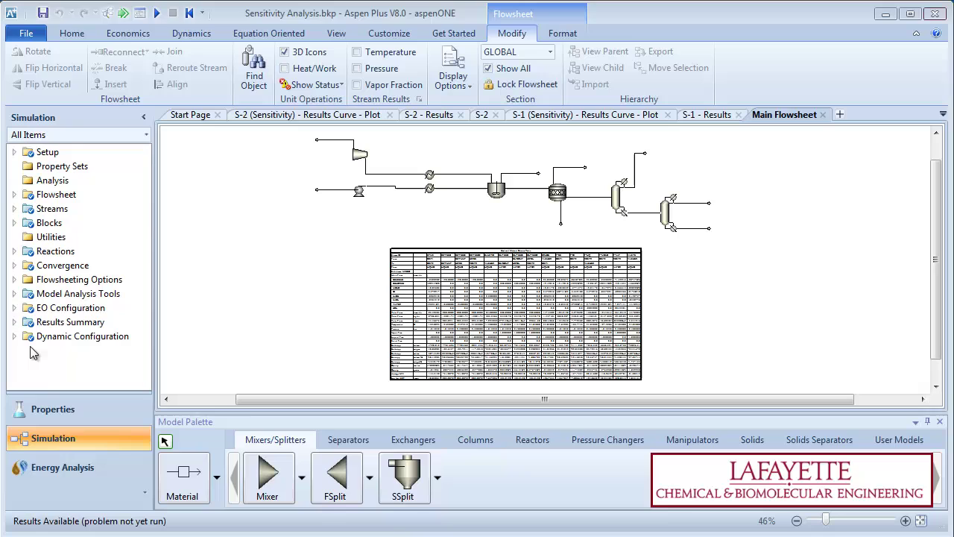
# Create a new calculator block under Flowsheeting Options, keeping the default ID C-1.
pyautogui.click(17, 279)
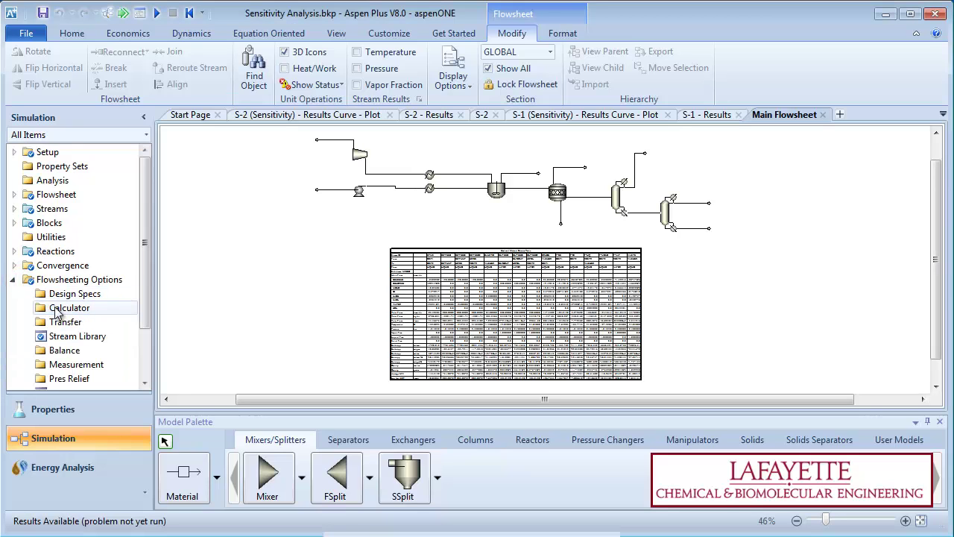
pyautogui.click(56, 310)
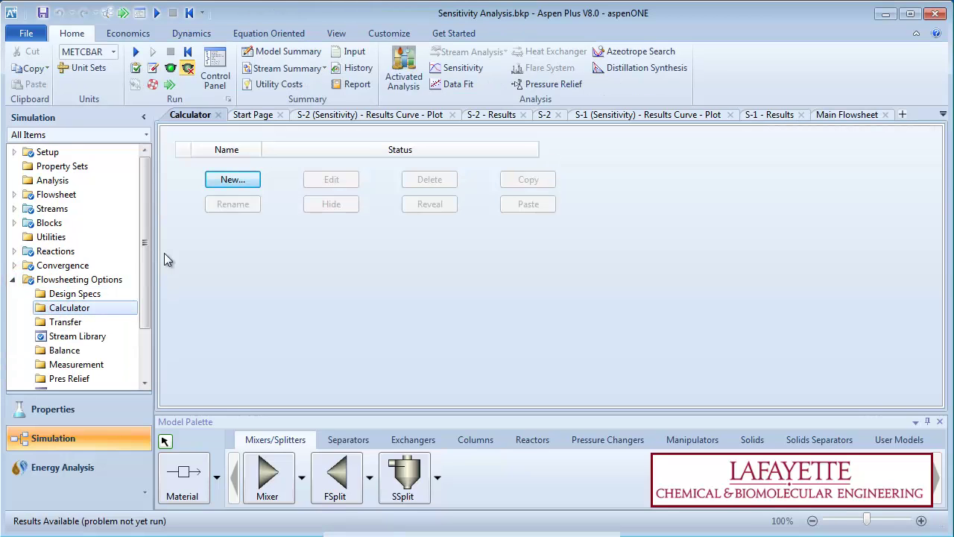
pyautogui.click(246, 182)
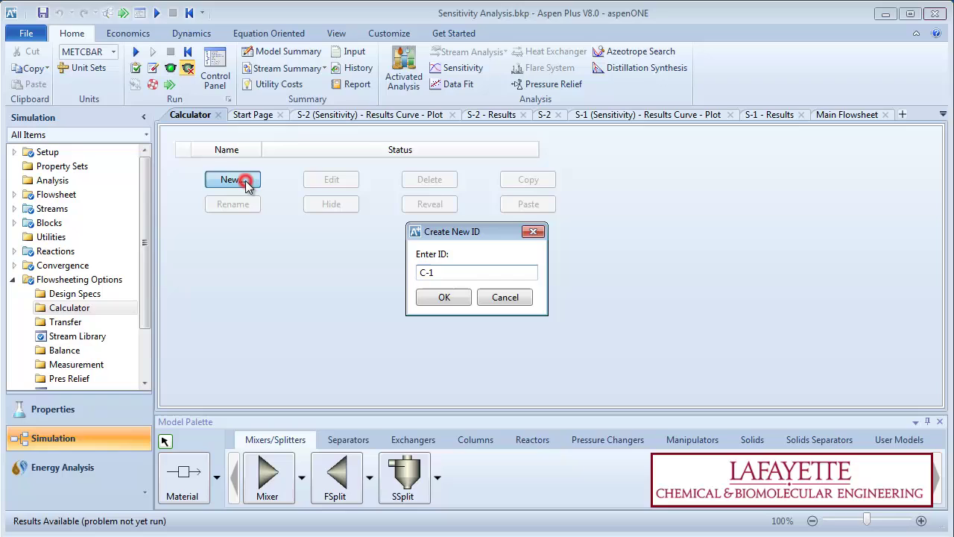
pyautogui.click(447, 296)
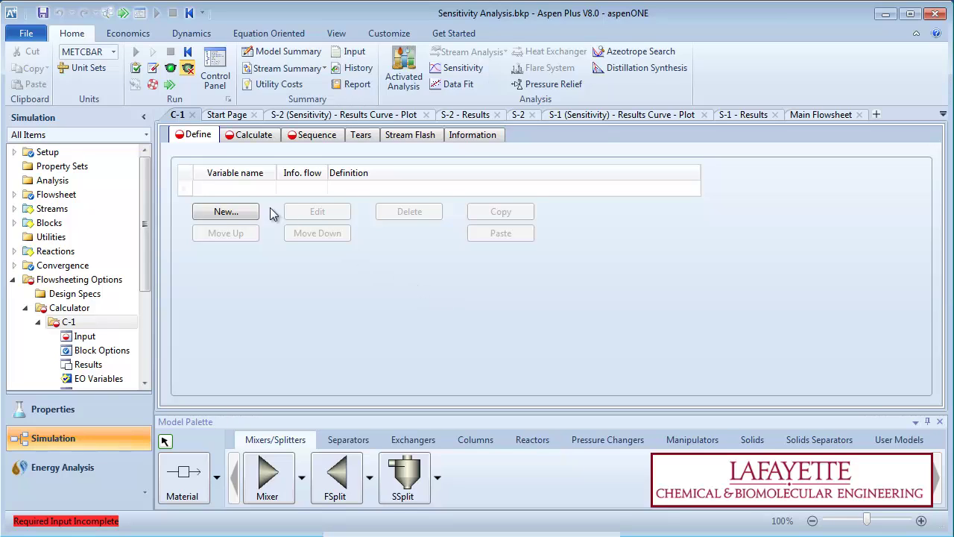
# Enter FWATER and FBENZENE as the calculator's two variable names.
pyautogui.click(239, 188)
pyautogui.write('FWATER')
pyautogui.press('Return')
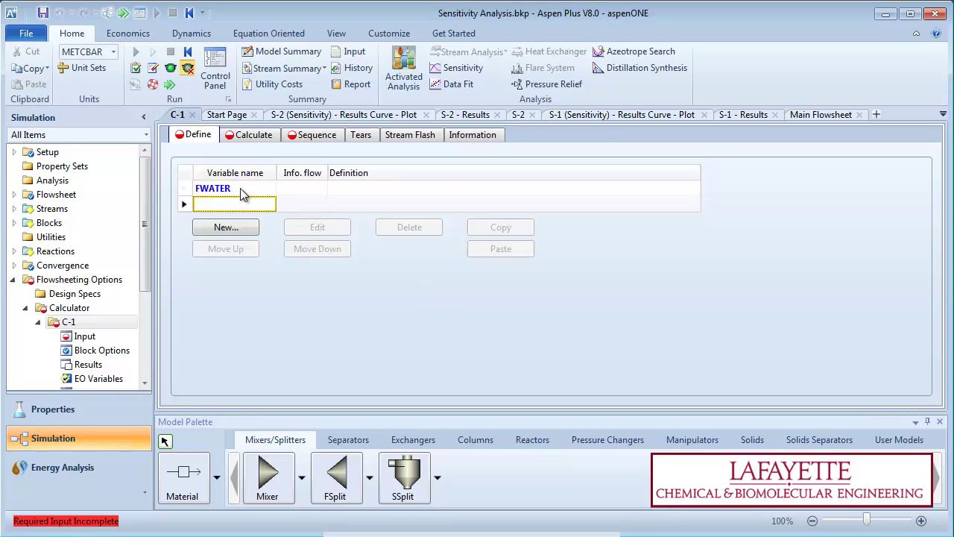
pyautogui.write('FBENZENE')
pyautogui.press('Return')
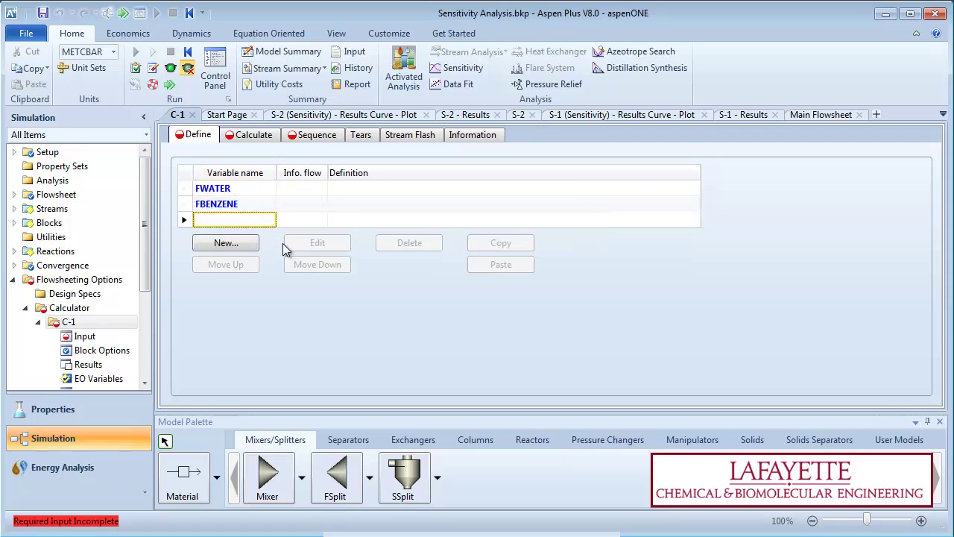
# Define FWATER as the water mole flow in stream BZ-FEED, as an import variable.
pyautogui.doubleClick(365, 188)
pyautogui.click(290, 235)
pyautogui.click(660, 172)
pyautogui.click(630, 269)
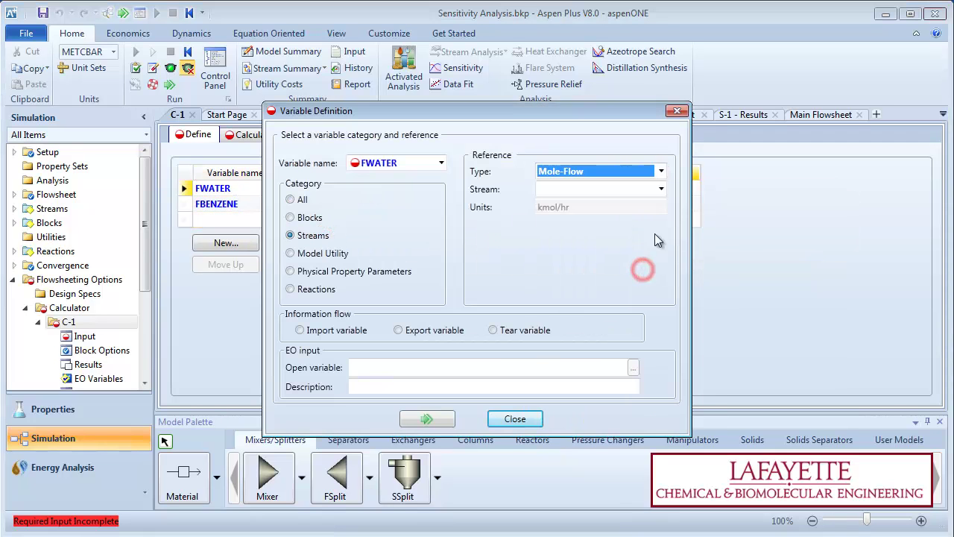
pyautogui.click(660, 189)
pyautogui.click(566, 212)
pyautogui.click(660, 224)
pyautogui.click(633, 320)
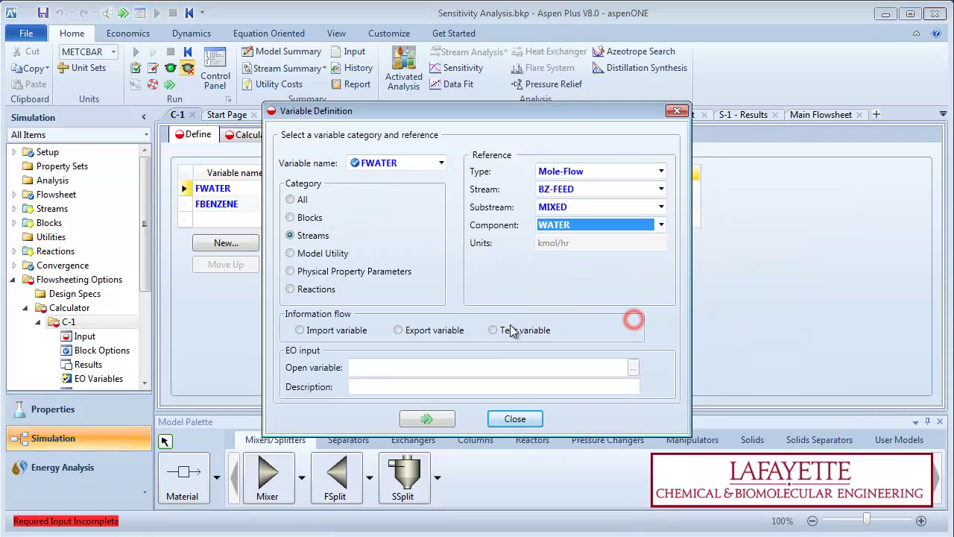
pyautogui.click(344, 330)
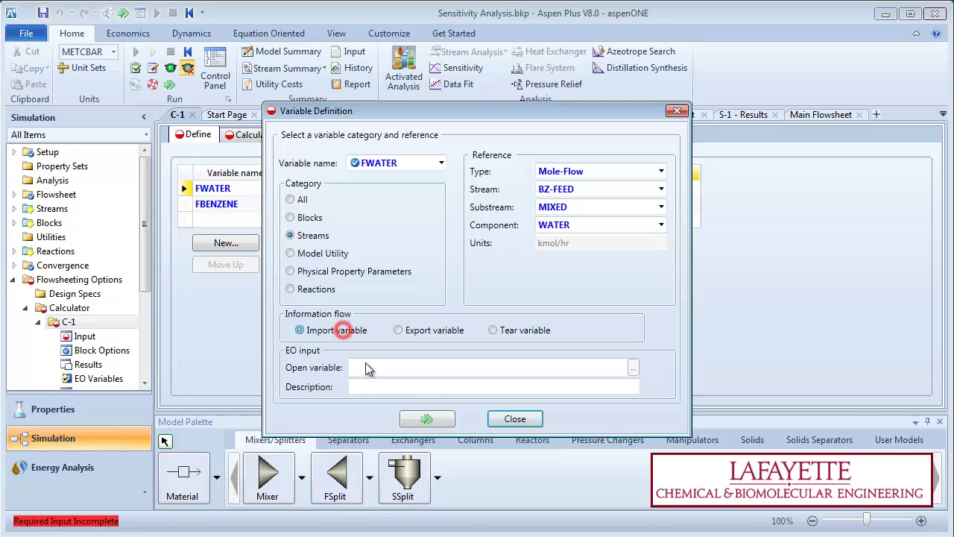
pyautogui.click(419, 418)
# Define FBENZENE as the benzene mole flow in stream BZ-FEED, as an export variable.
pyautogui.click(290, 234)
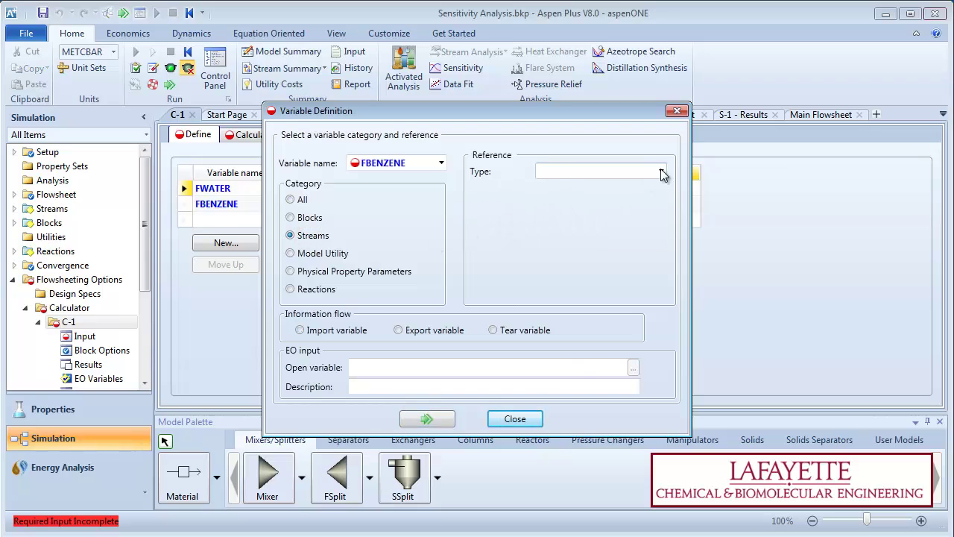
pyautogui.click(660, 171)
pyautogui.click(644, 269)
pyautogui.click(661, 189)
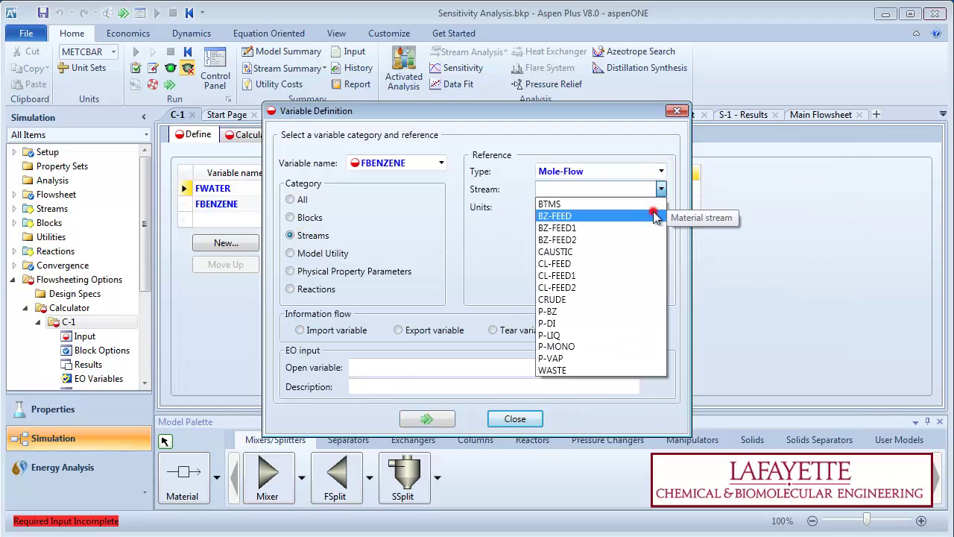
pyautogui.click(649, 216)
pyautogui.click(660, 224)
pyautogui.click(651, 239)
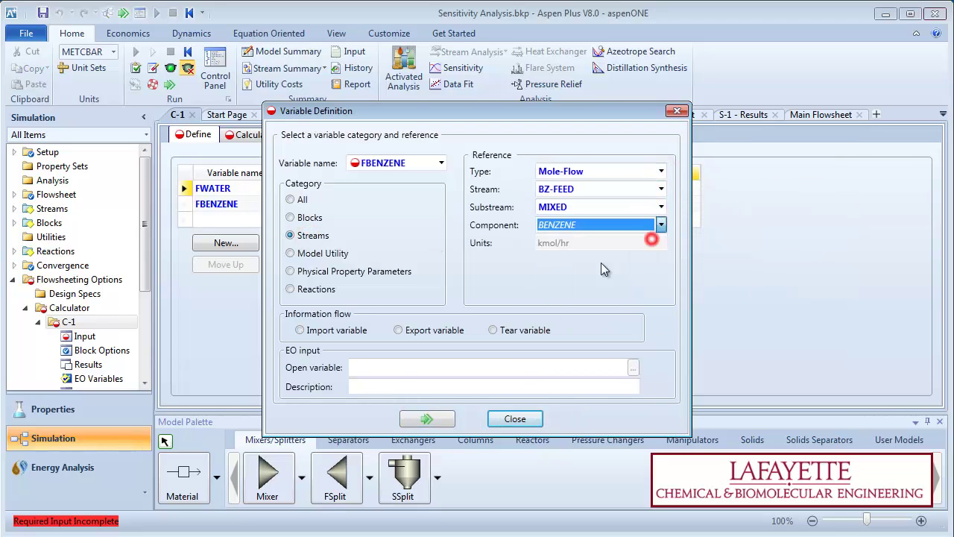
pyautogui.click(439, 333)
pyautogui.click(434, 419)
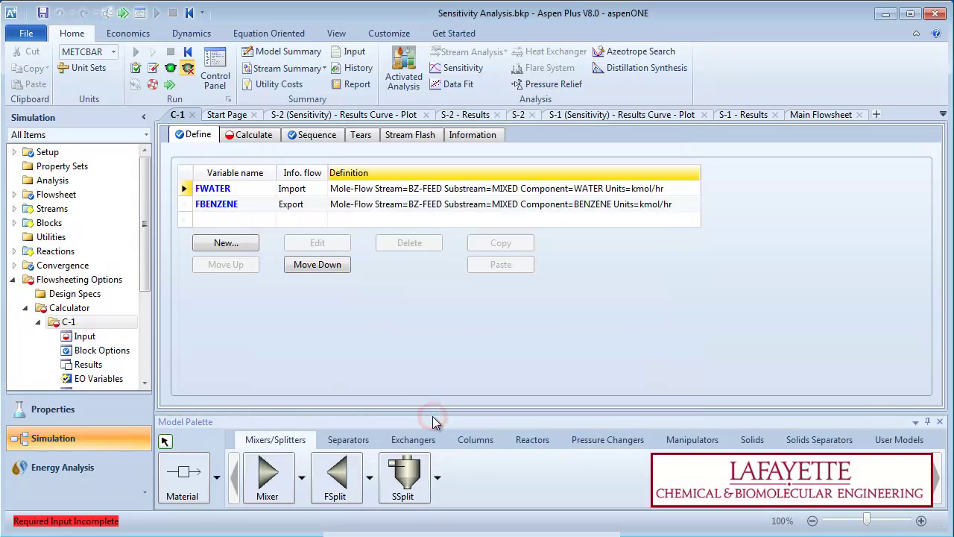
# Enter the Fortran statement FBENZENE = 19 * FWATER on C-1's Calculate sheet.
pyautogui.click(240, 138)
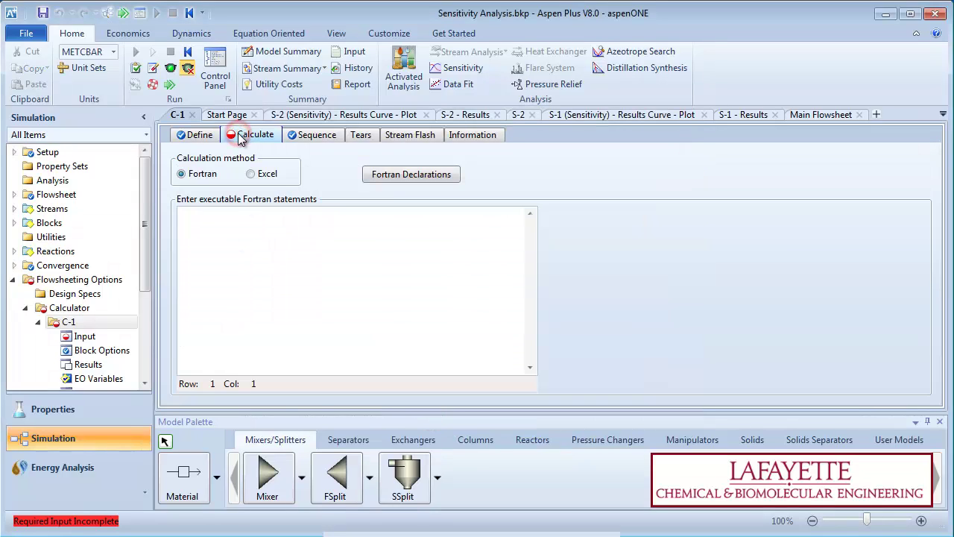
pyautogui.click(246, 221)
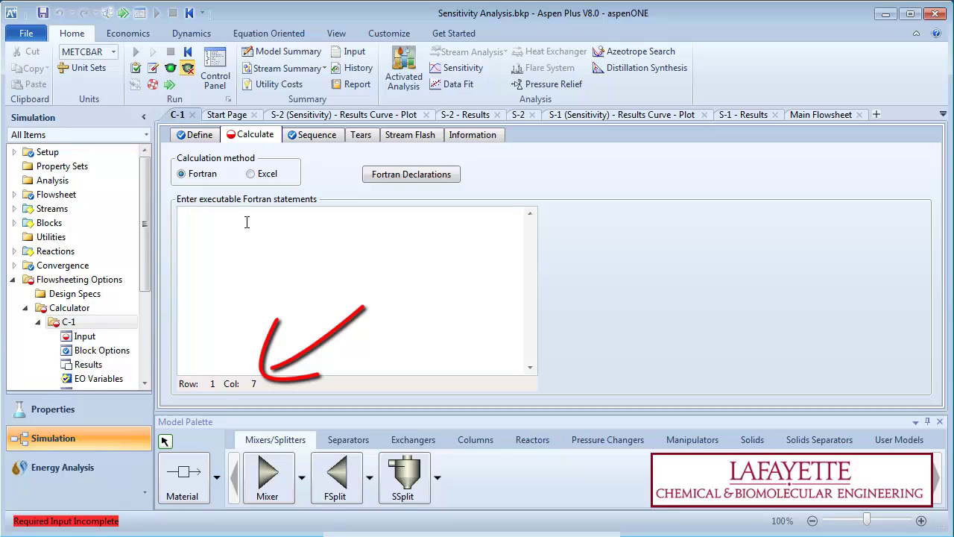
pyautogui.write('F')
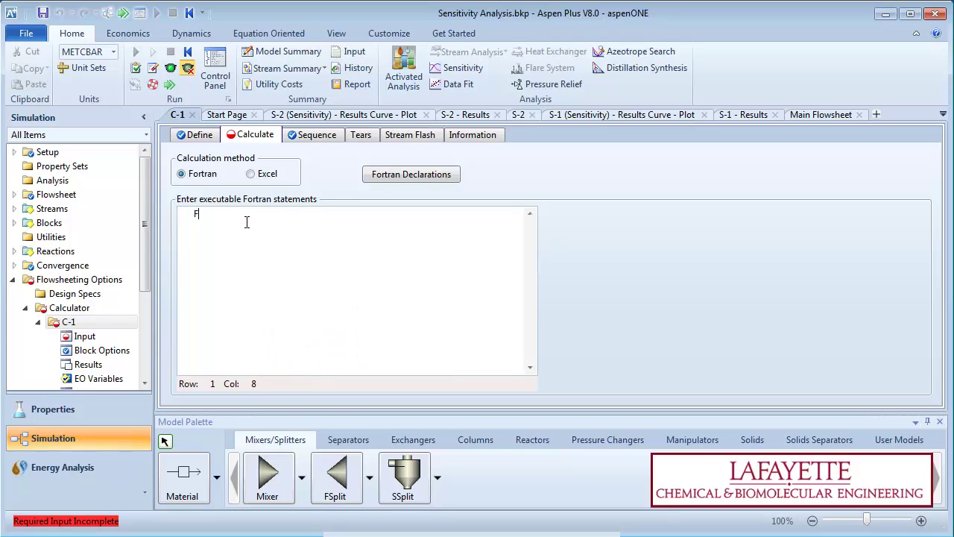
pyautogui.write('BENZENE = 19 * FWATER')
pyautogui.click(608, 252)
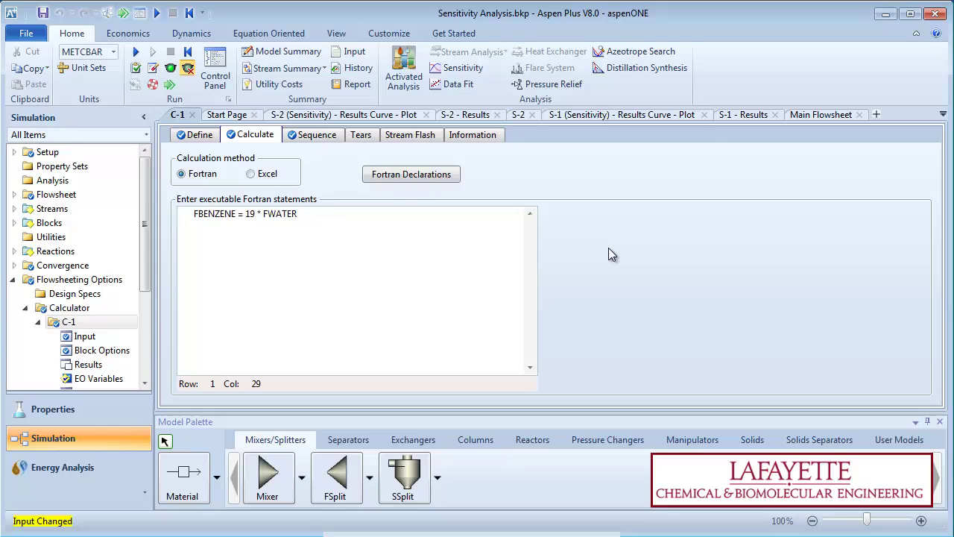
# Open sensitivity study S-1's input under Model Analysis Tools for editing.
pyautogui.moveTo(143, 212); pyautogui.dragTo(138, 359)
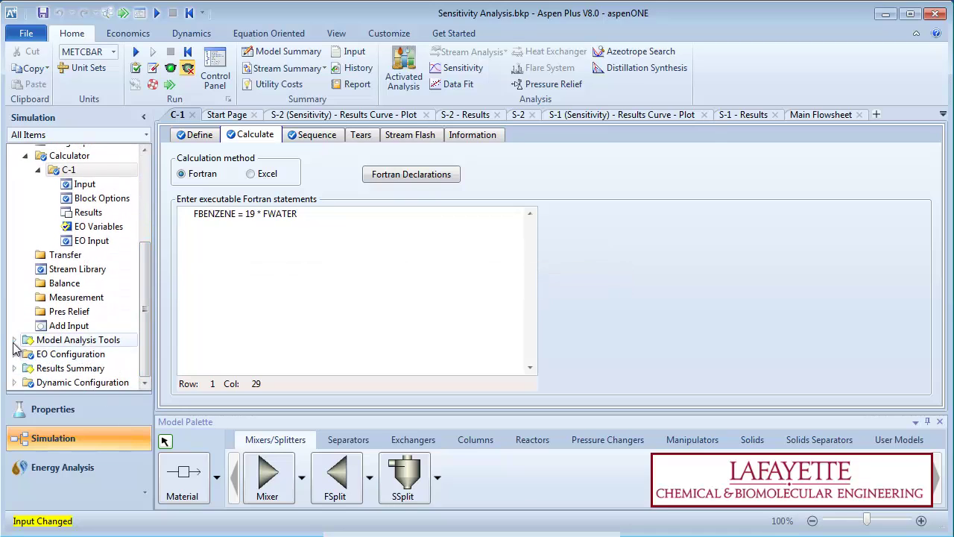
pyautogui.click(12, 339)
pyautogui.click(69, 354)
pyautogui.click(308, 166)
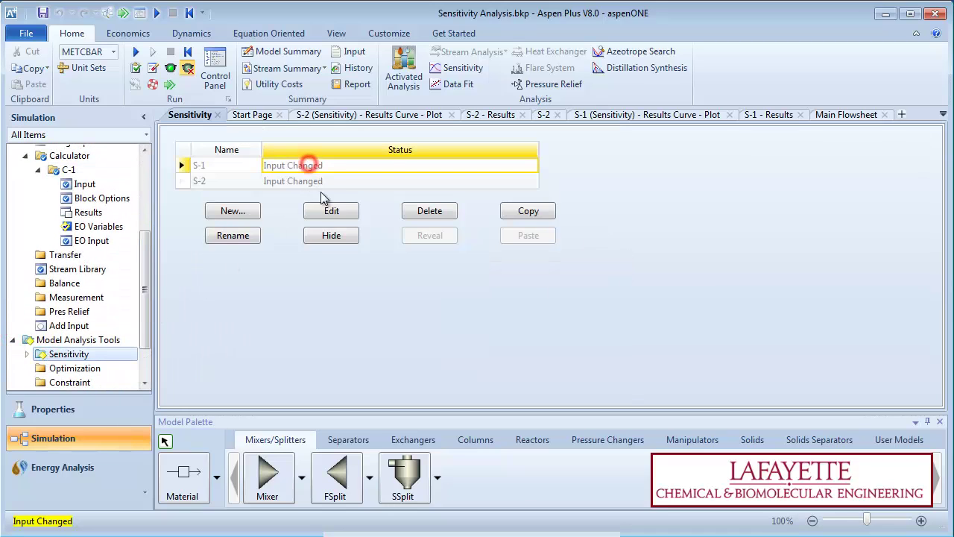
pyautogui.click(331, 210)
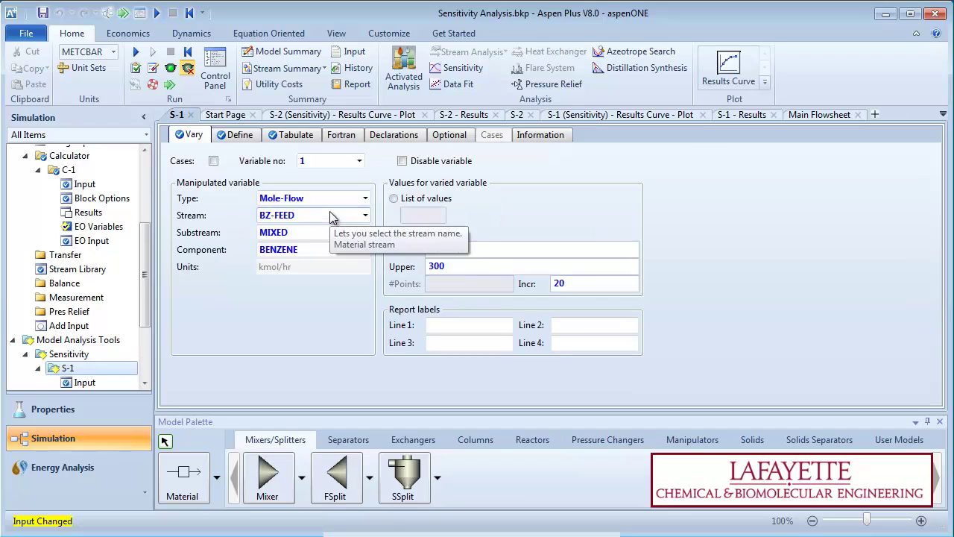
# Vary the BZ-FEED WATER mole flow with lower bound 8 and upper bound 20.
pyautogui.click(365, 249)
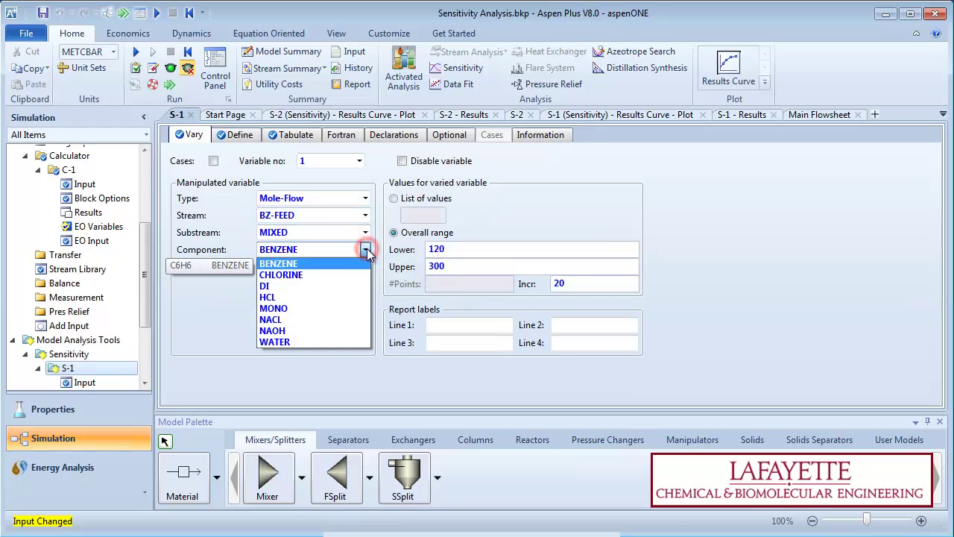
pyautogui.click(356, 342)
pyautogui.click(452, 249)
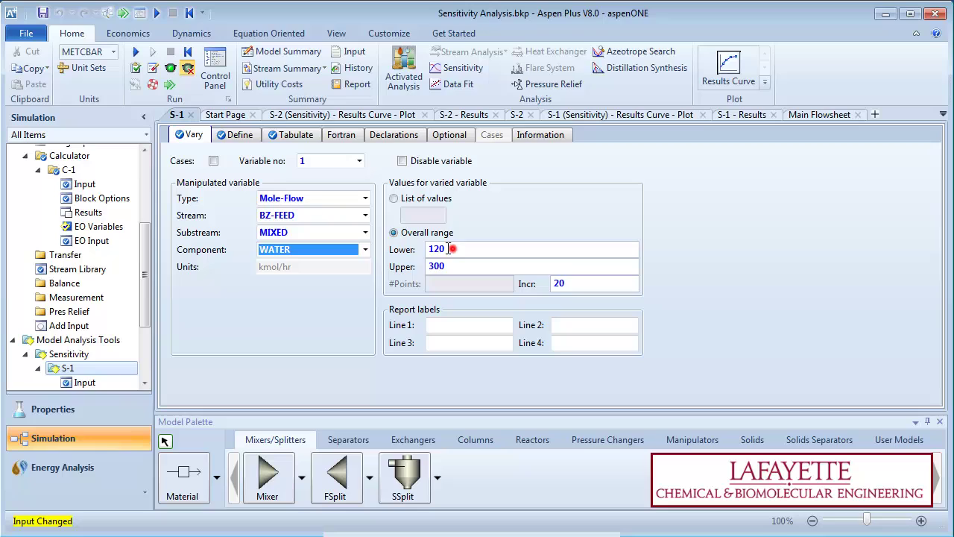
pyautogui.write('8')
pyautogui.click(453, 265)
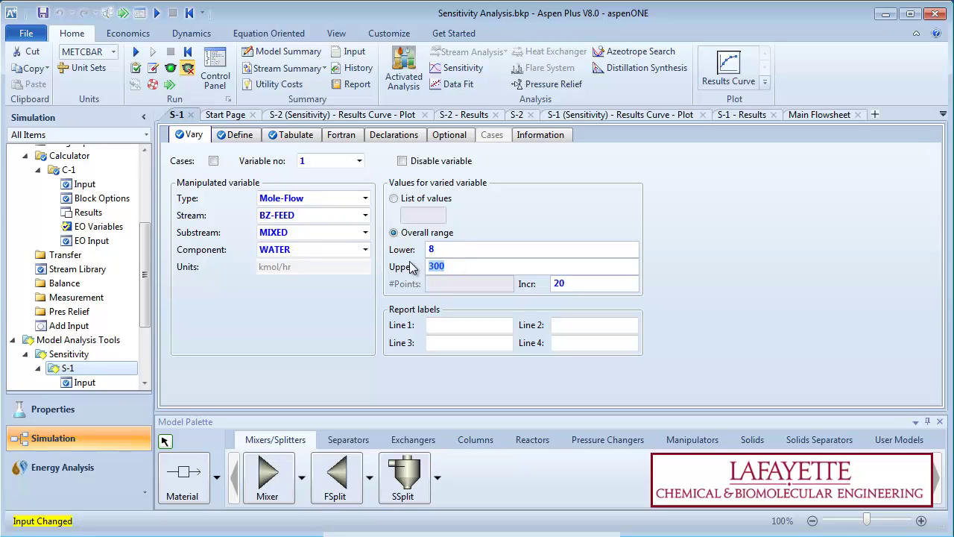
pyautogui.write('20')
pyautogui.click(582, 288)
# Set the increment to 1 and add flowsheet variables FBENZENE and FEEDFRAC.
pyautogui.write('1')
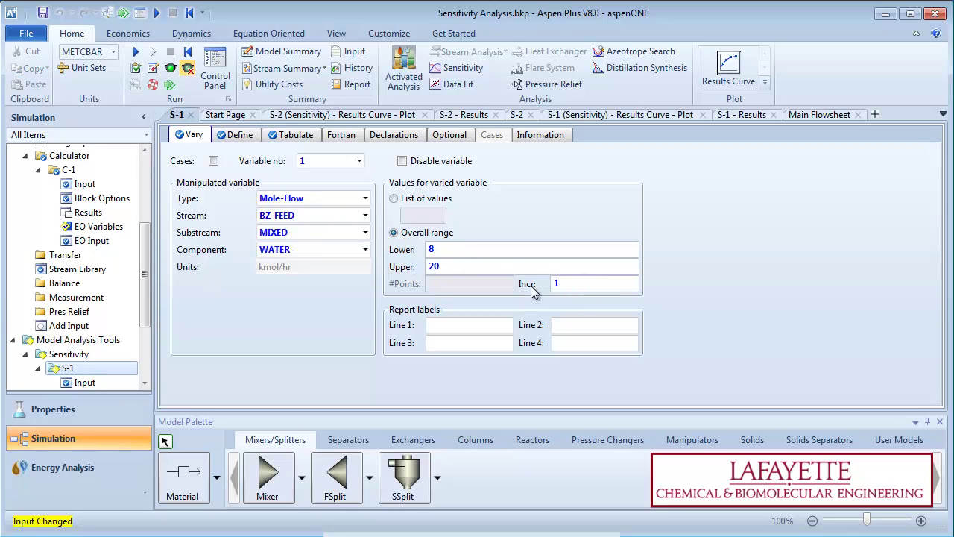
pyautogui.click(240, 136)
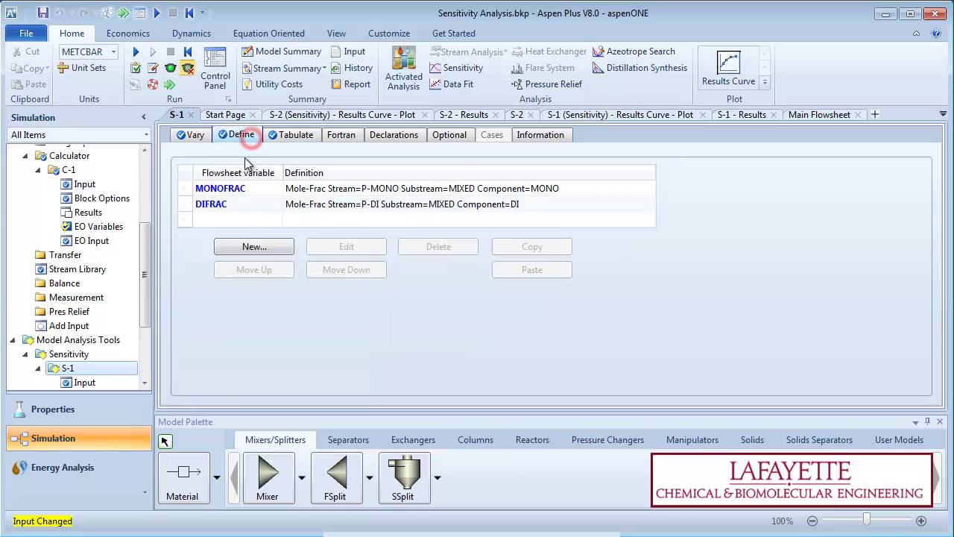
pyautogui.click(242, 220)
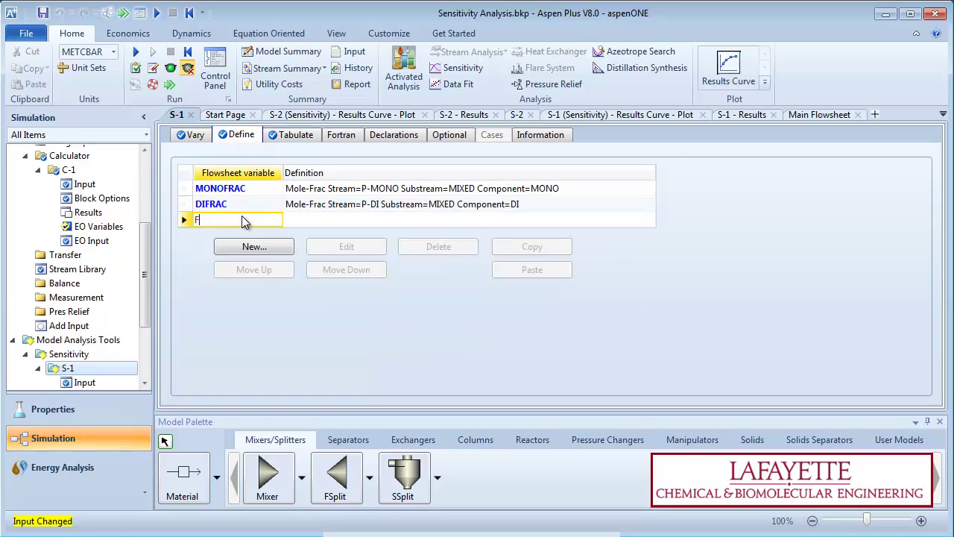
pyautogui.write('FBENZENE')
pyautogui.press('Return')
pyautogui.write('FEEDFRAC')
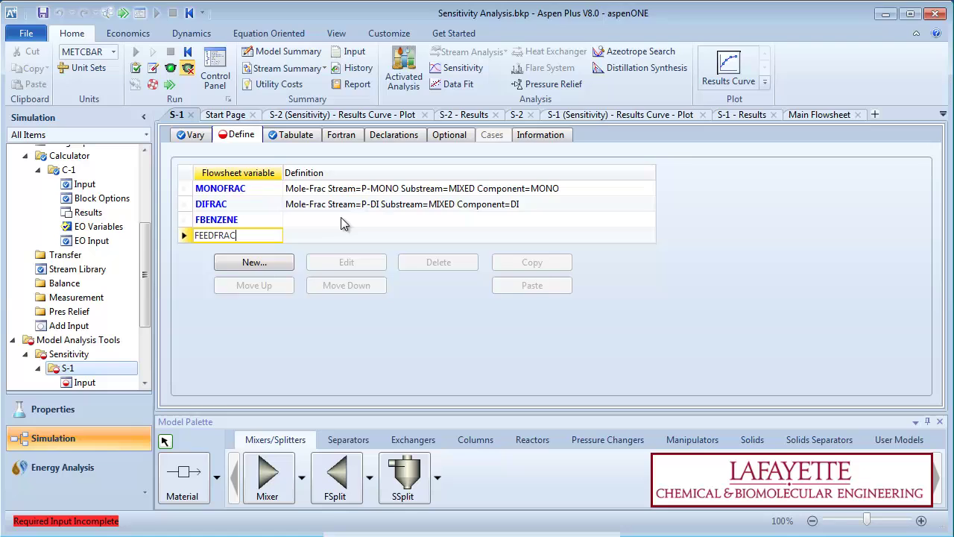
# Define FBENZENE as the benzene mole flow in stream BZ-FEED.
pyautogui.doubleClick(340, 219)
pyautogui.click(293, 277)
pyautogui.click(659, 207)
pyautogui.click(626, 302)
pyautogui.click(659, 225)
pyautogui.click(656, 252)
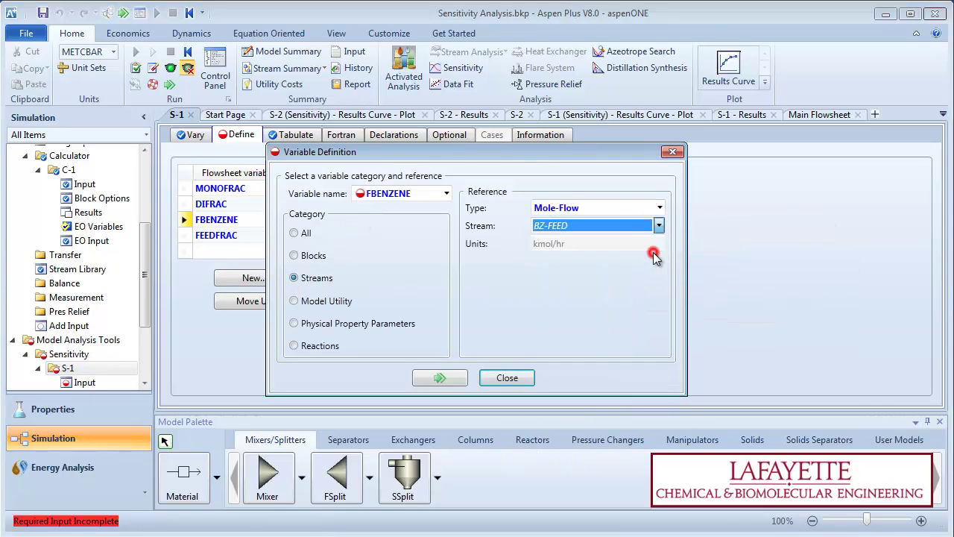
pyautogui.click(659, 261)
pyautogui.click(656, 274)
# Define FEEDFRAC as the benzene mole fraction in stream BZ-FEED.
pyautogui.click(439, 378)
pyautogui.click(660, 207)
pyautogui.click(571, 322)
pyautogui.click(659, 226)
pyautogui.click(649, 252)
pyautogui.click(659, 261)
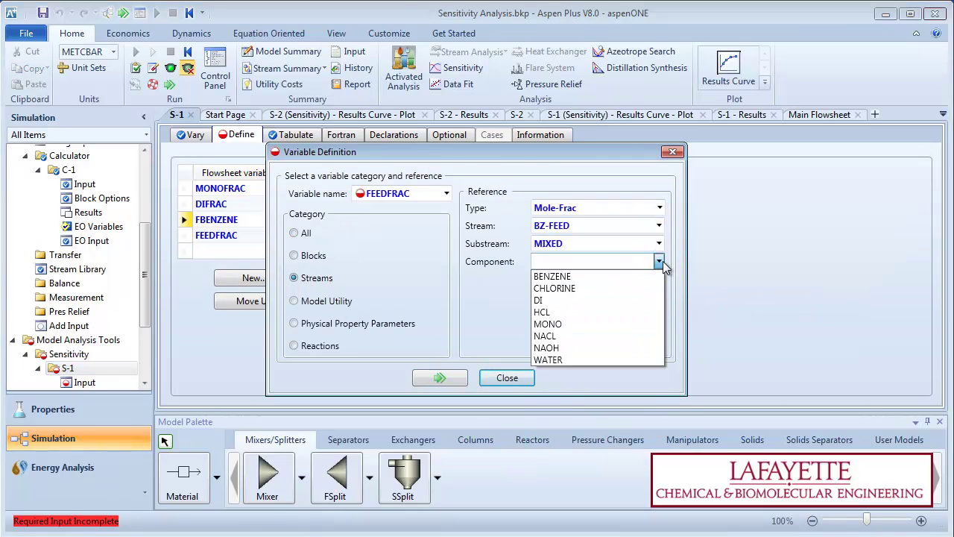
pyautogui.click(656, 275)
# Tabulate FBENZENE as column 3 and FEEDFRAC as column 4.
pyautogui.click(440, 378)
pyautogui.click(297, 135)
pyautogui.click(249, 216)
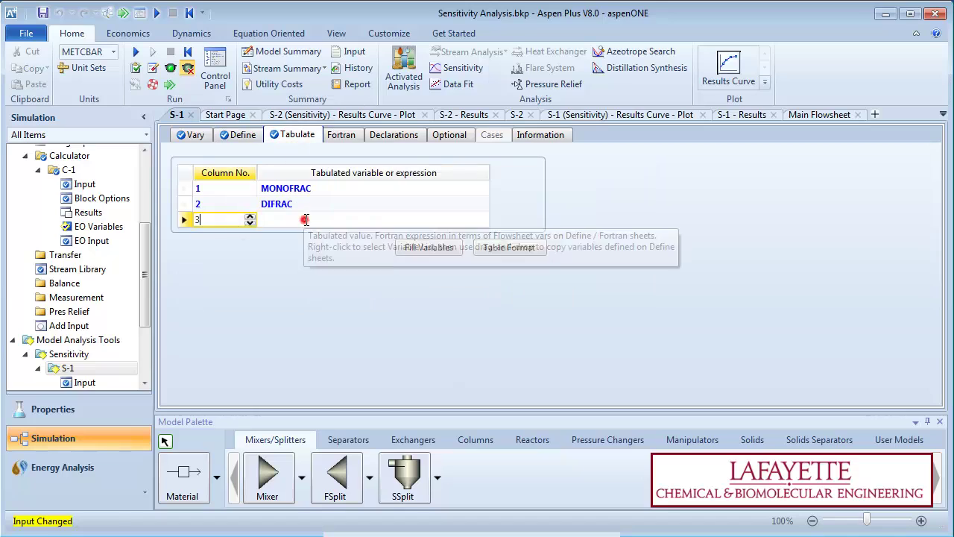
pyautogui.click(326, 219)
pyautogui.write('FBENZENE')
pyautogui.click(329, 243)
pyautogui.click(348, 235)
pyautogui.write('FEEDFRAC')
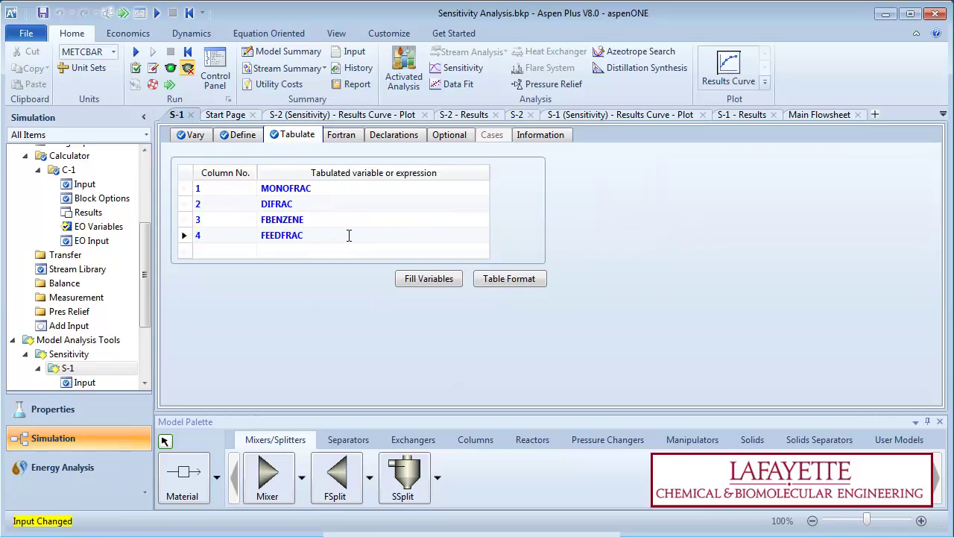
# Rerun the simulation and view S-1 results: FBENZENE 152–380 kmol/hr, FEEDFRAC 0.95.
pyautogui.click(123, 13)
pyautogui.click(559, 298)
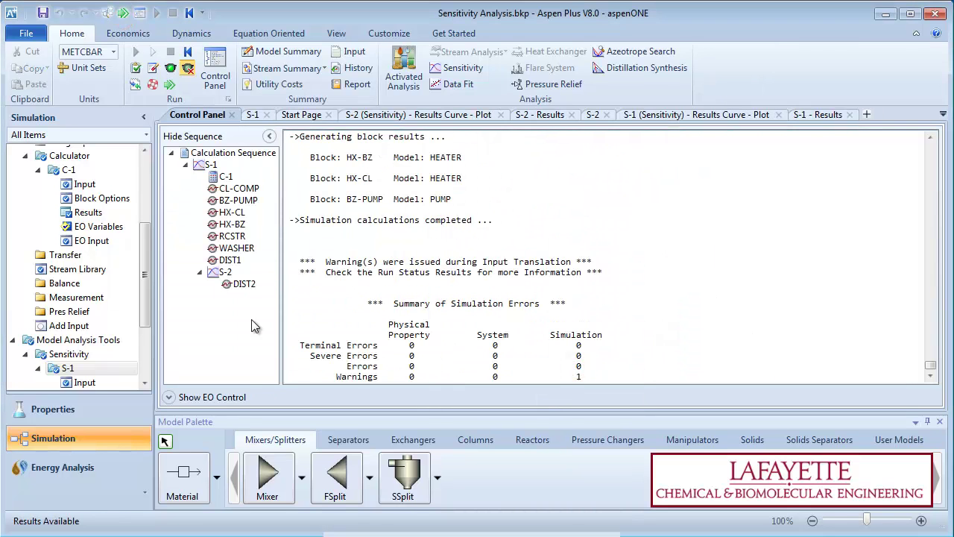
pyautogui.moveTo(142, 303); pyautogui.dragTo(143, 349)
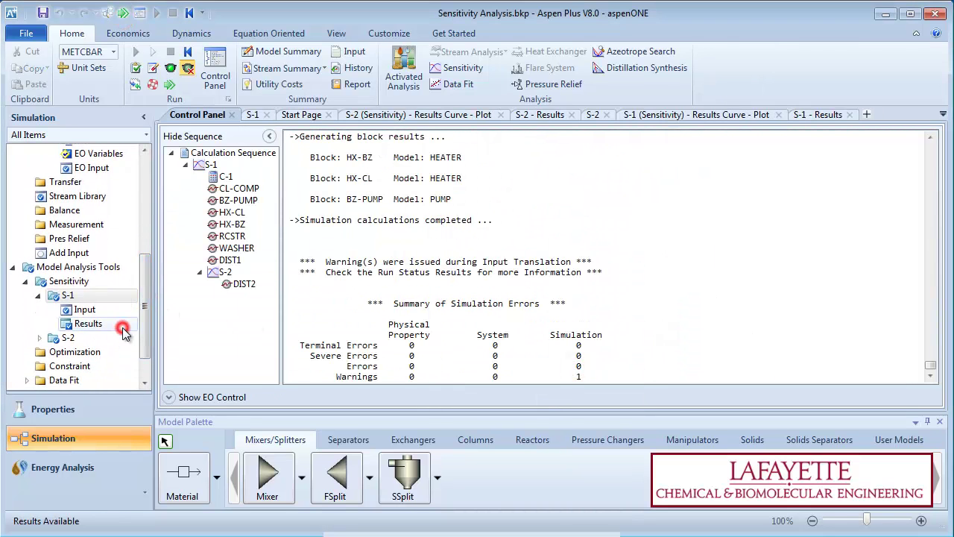
pyautogui.click(122, 324)
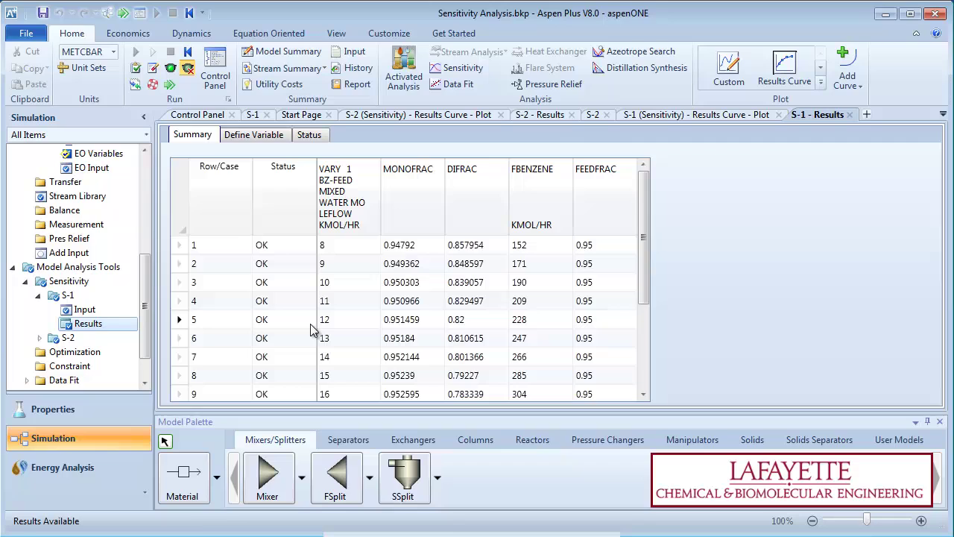
pyautogui.moveTo(644, 272)
pyautogui.mouseDown()
pyautogui.moveTo(644, 370)
pyautogui.moveTo(650, 251)
pyautogui.mouseUp()
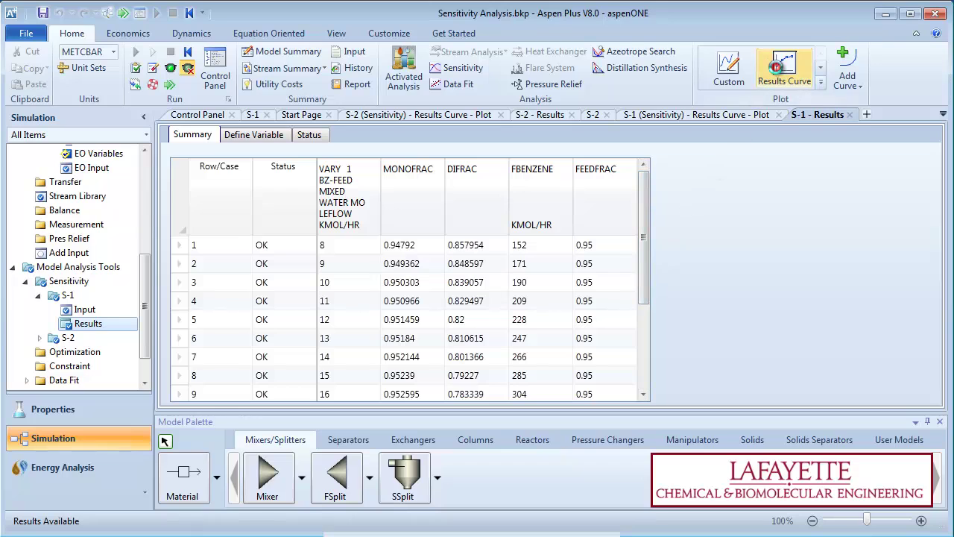
# Plot a results curve of MONOFRAC and DIFRAC, leaving FBENZENE and FEEDFRAC unchecked.
pyautogui.click(783, 69)
pyautogui.click(401, 312)
pyautogui.click(401, 327)
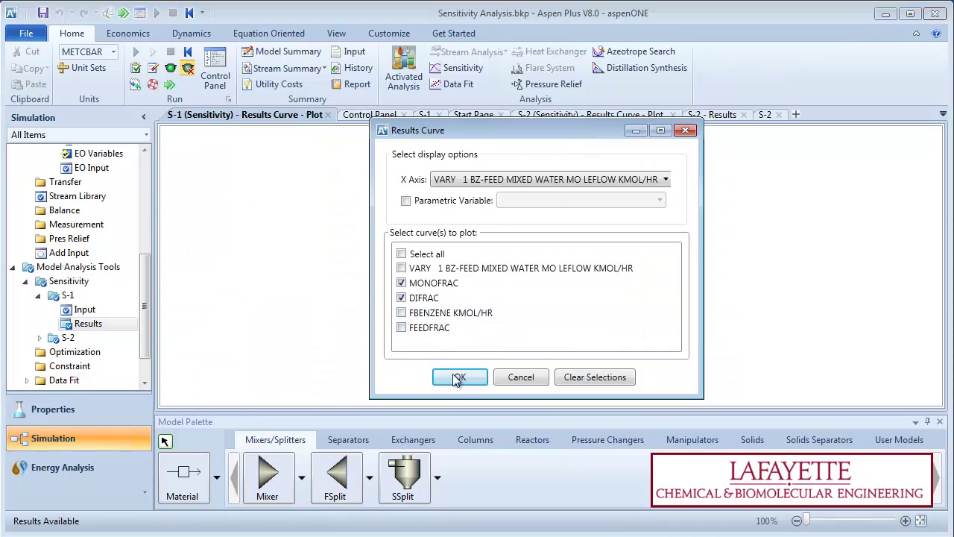
pyautogui.click(460, 377)
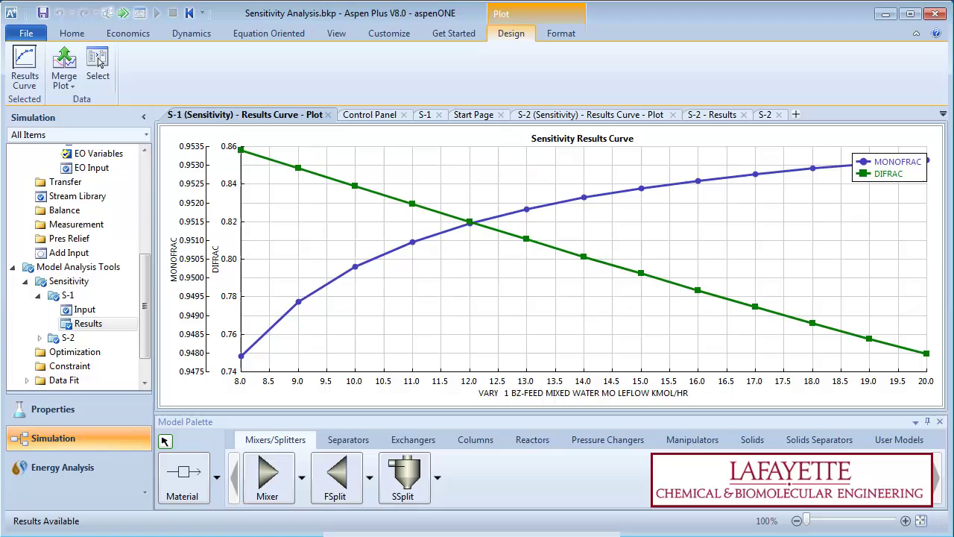